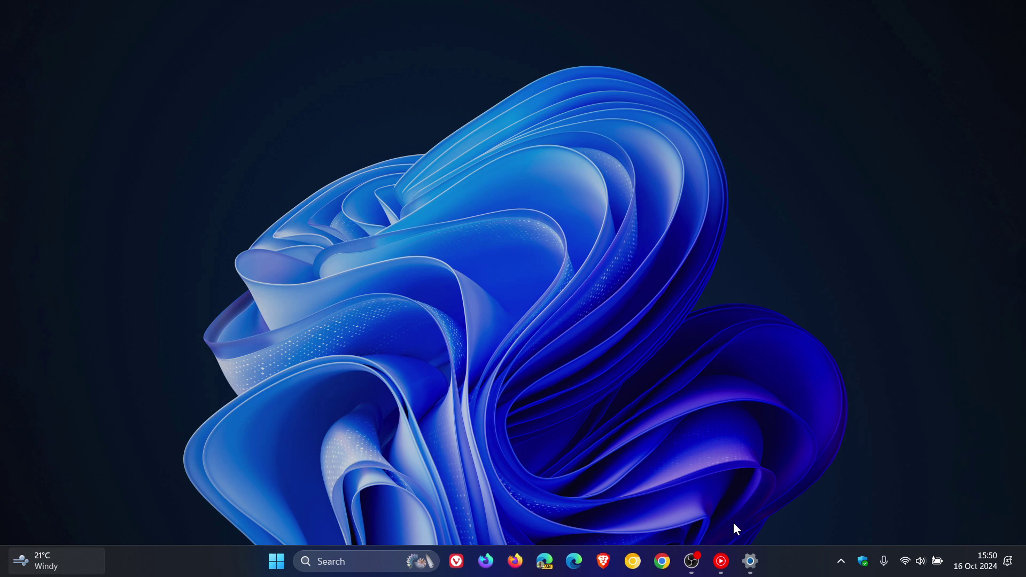
# Dismiss the Windows Update settings page and bring up the Run box from the Start quick-link menu.
pyautogui.click(750, 561)
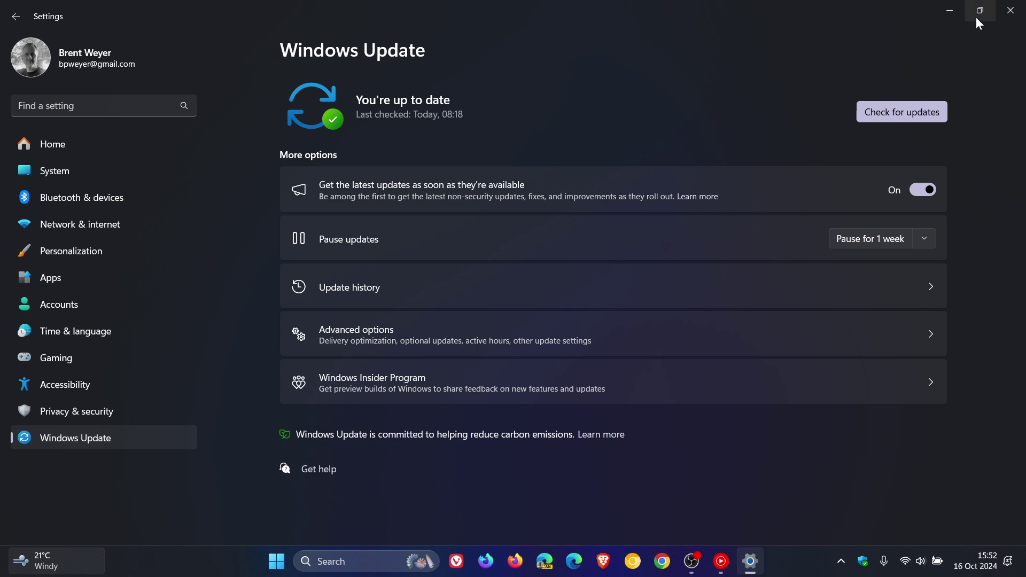
pyautogui.click(1009, 10)
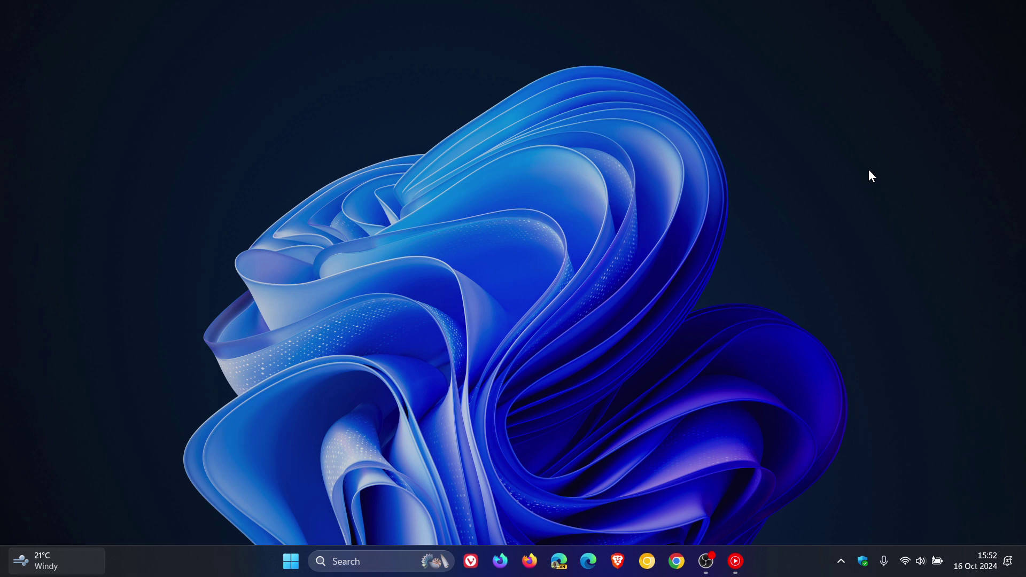
pyautogui.rightClick(289, 560)
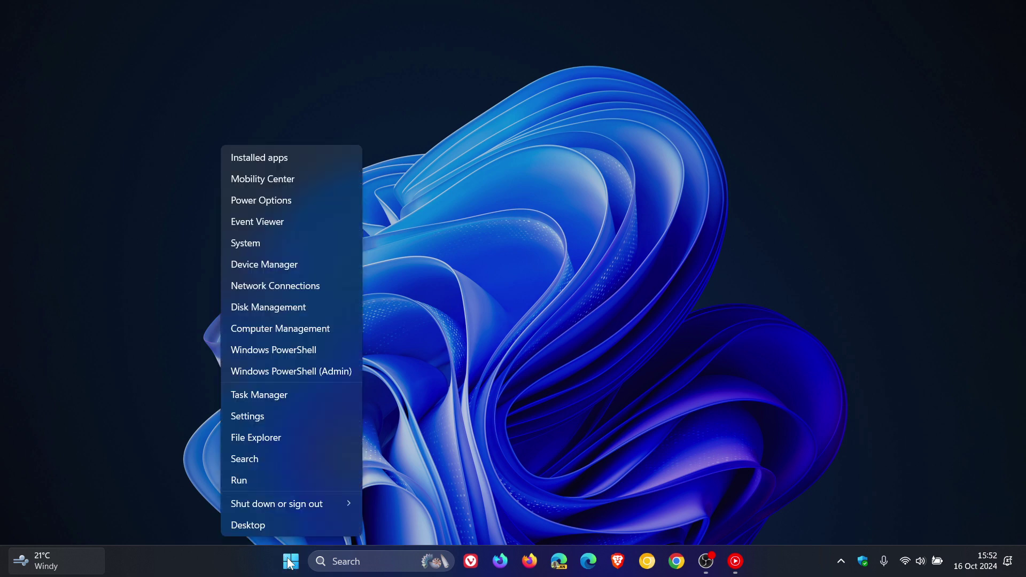
pyautogui.click(290, 481)
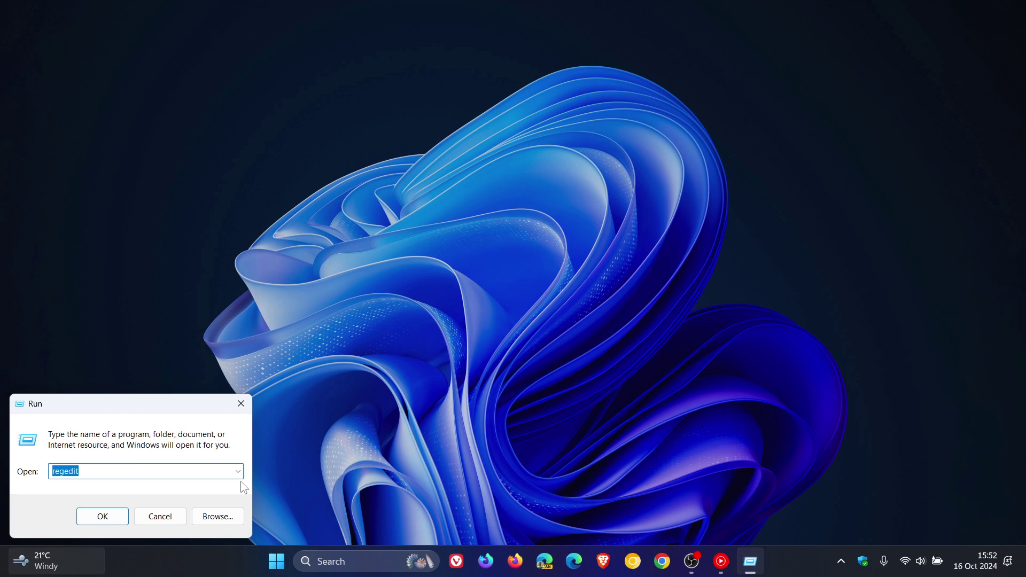
# Launch Registry Editor by running regedit from the Run box.
pyautogui.click(103, 516)
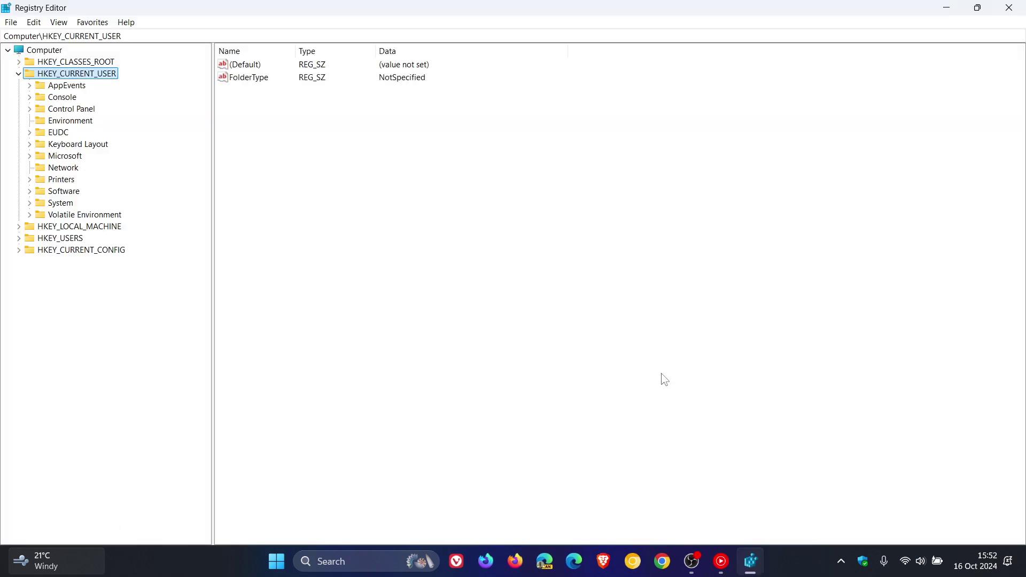
pyautogui.press('Tab')
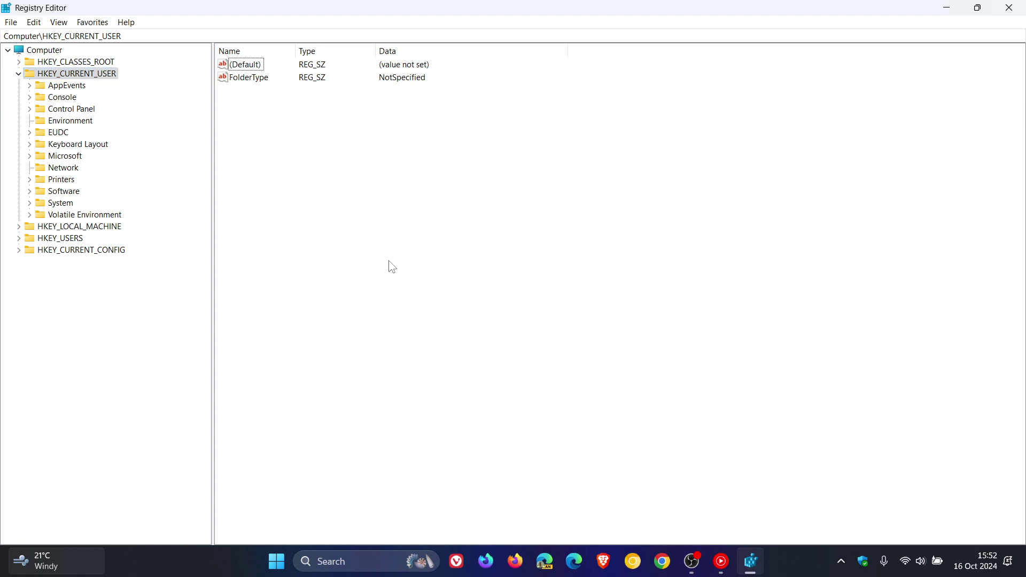
pyautogui.click(10, 25)
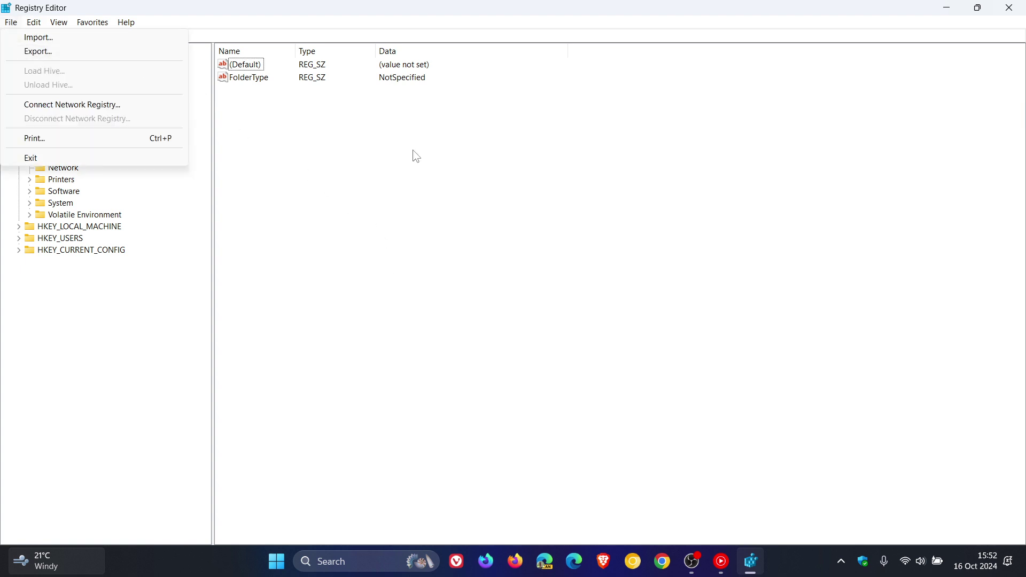
pyautogui.click(621, 302)
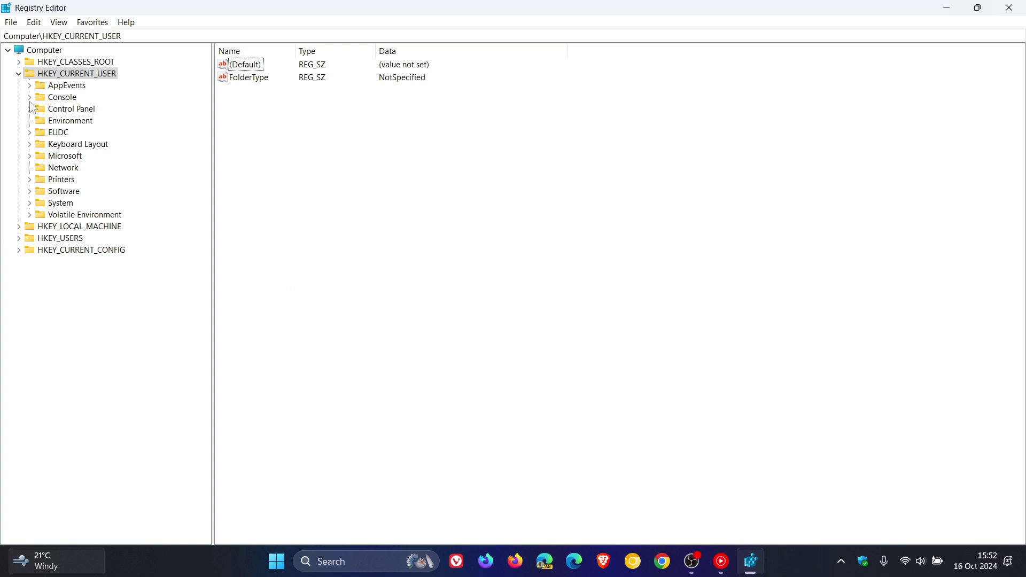
# Expand HKEY_LOCAL_MACHINE\SOFTWARE\Policies\Microsoft\Windows to reveal the WindowsUpdate key.
pyautogui.click(19, 75)
pyautogui.click(19, 86)
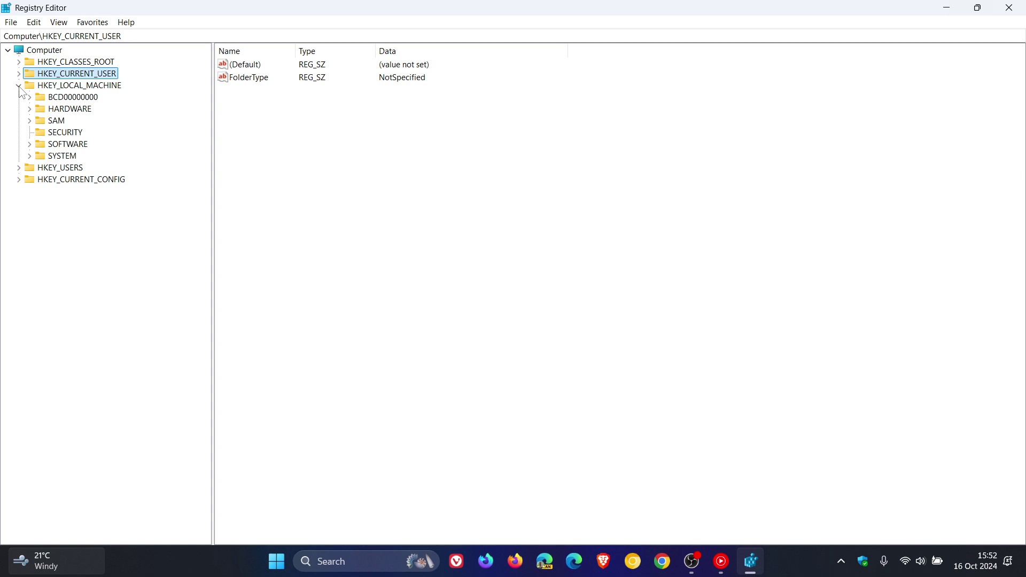
pyautogui.click(30, 144)
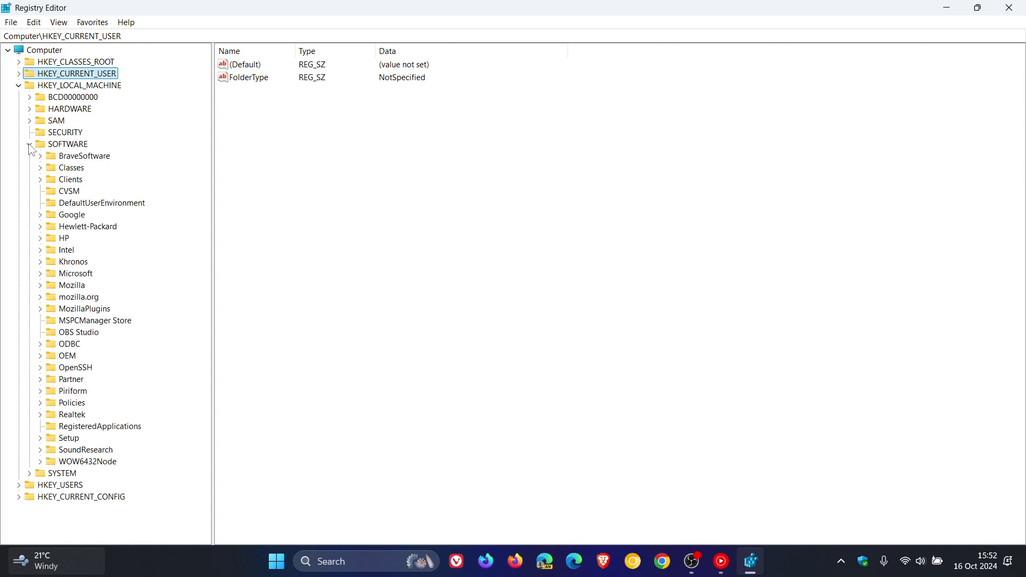
pyautogui.click(40, 404)
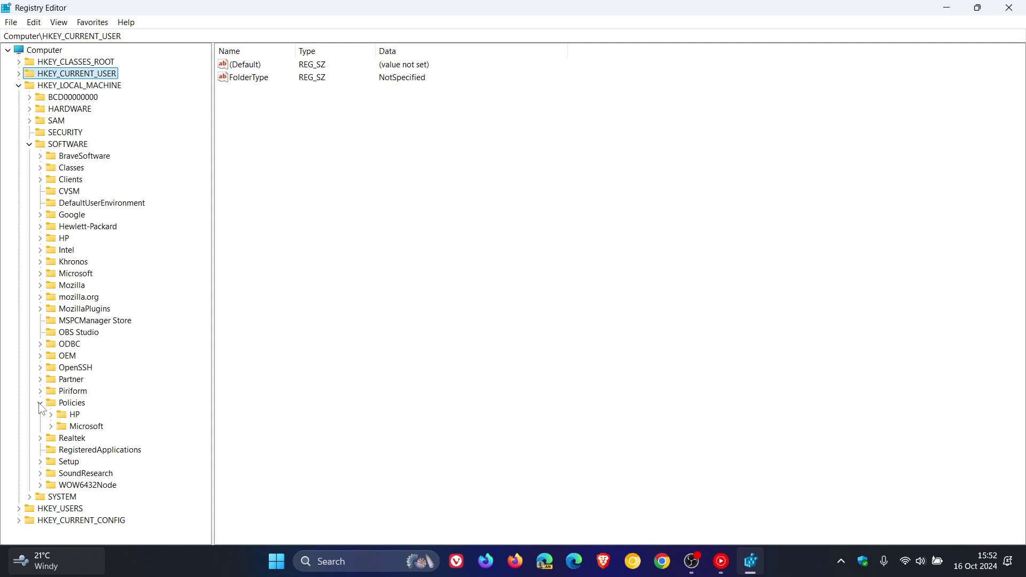
pyautogui.click(50, 426)
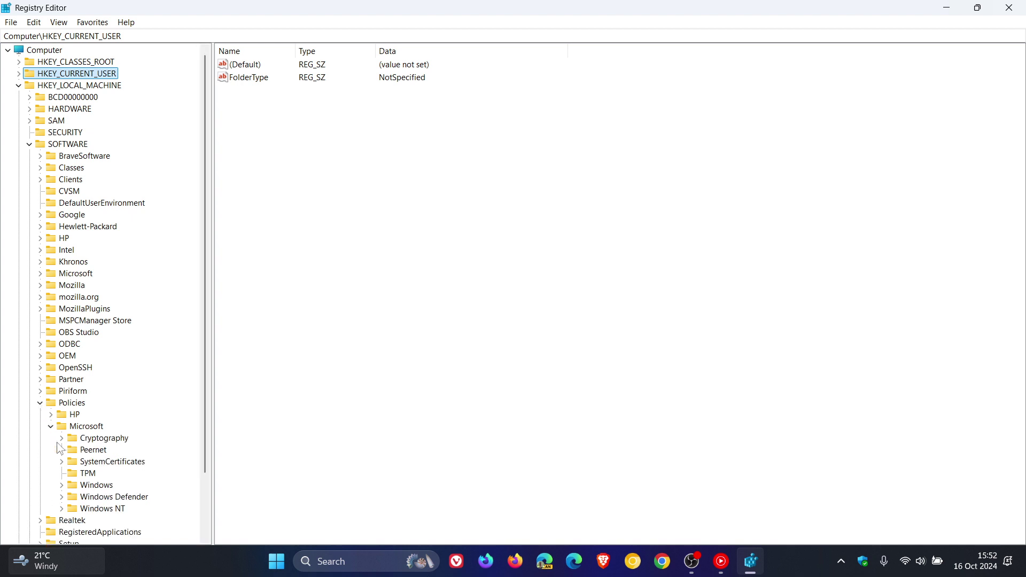
pyautogui.click(61, 486)
pyautogui.scroll(-1, 169, 348)
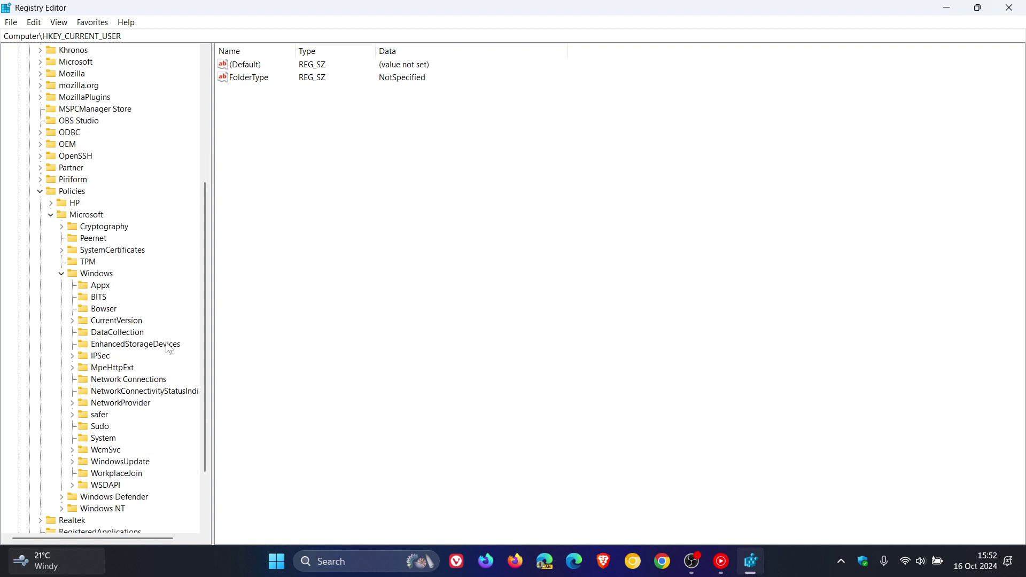
pyautogui.scroll(-3, 169, 348)
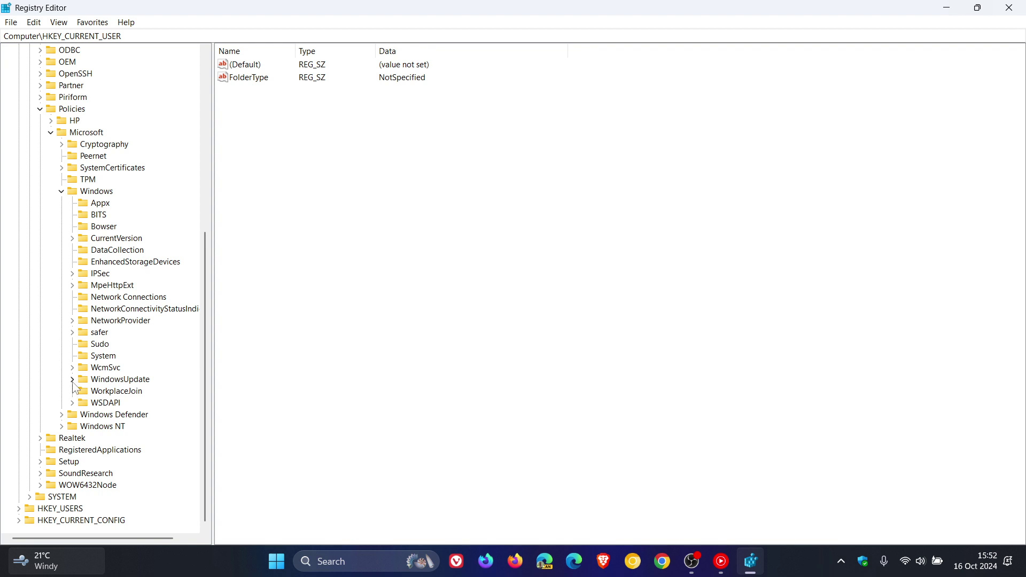
pyautogui.click(72, 380)
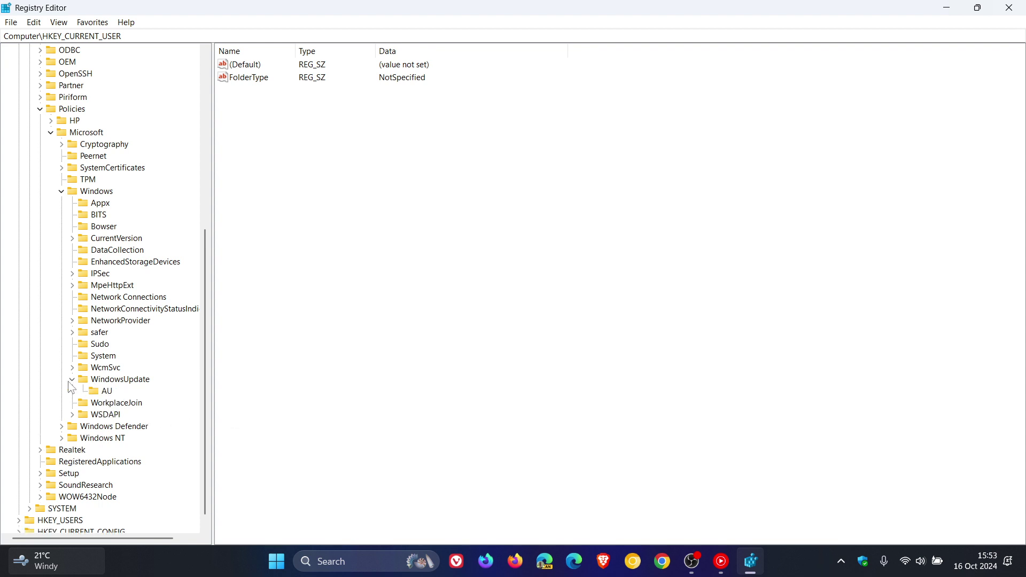
pyautogui.click(72, 380)
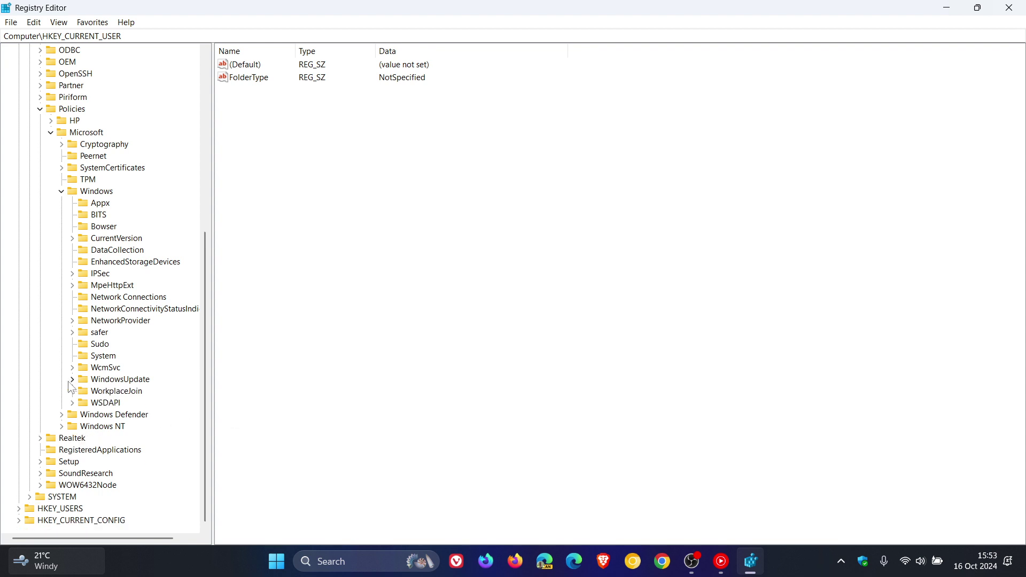
# Add a REG_SZ string value named ProductVersion to the WindowsUpdate key.
pyautogui.rightClick(118, 382)
pyautogui.moveTo(161, 404)
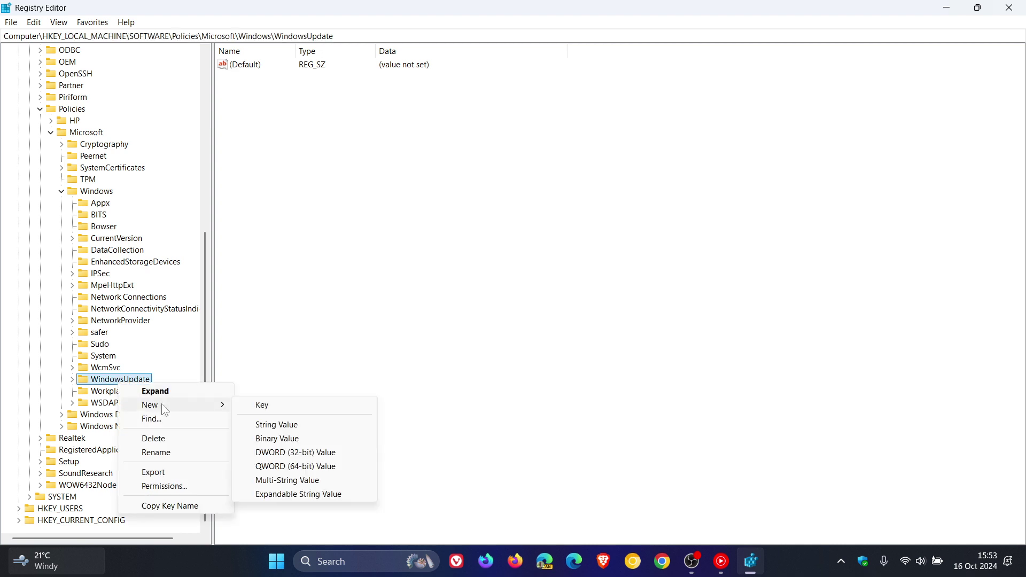
pyautogui.click(283, 425)
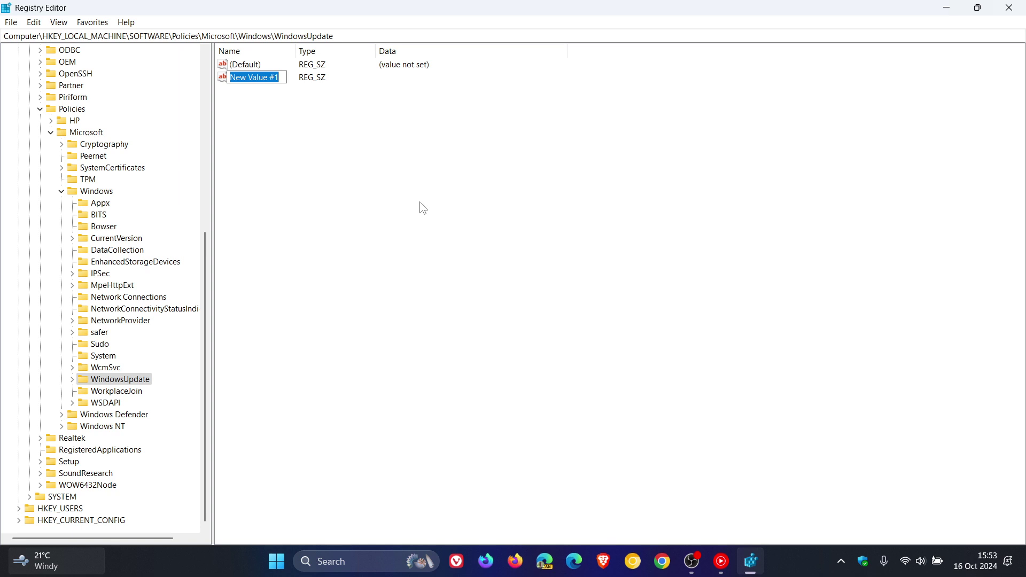
pyautogui.write('Pro')
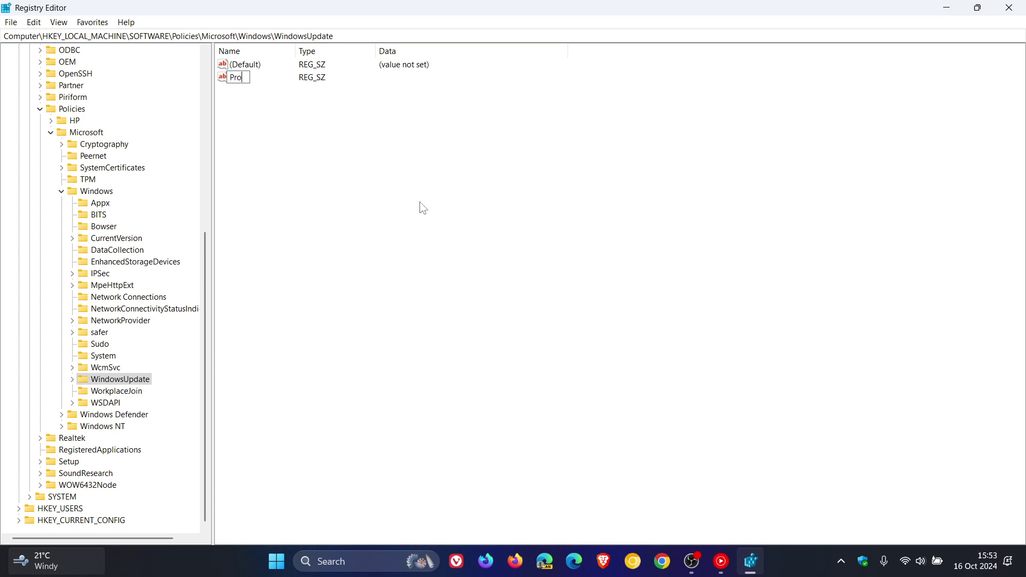
pyautogui.write('duct')
pyautogui.write('Version')
pyautogui.press('Return')
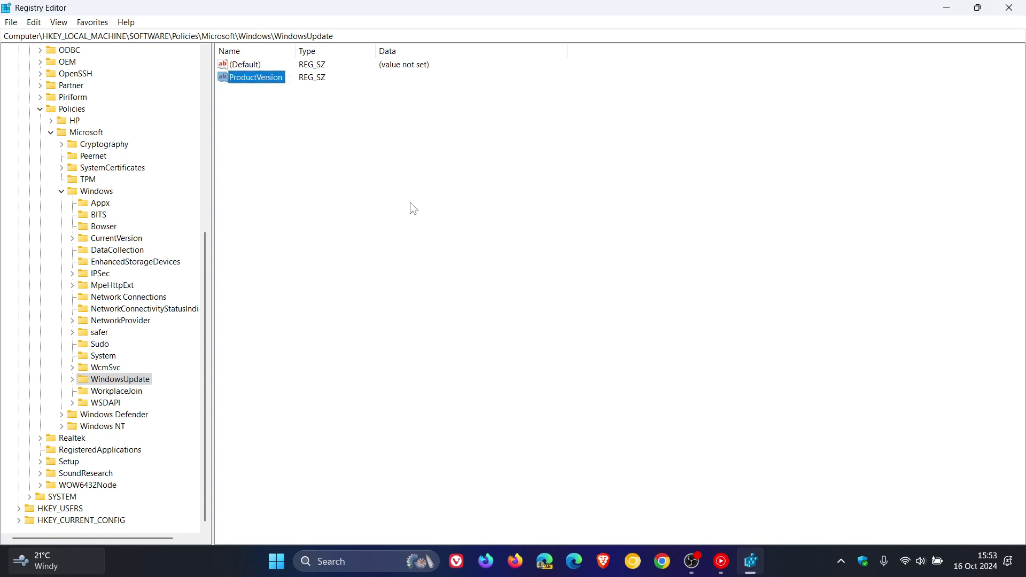
pyautogui.click(356, 172)
# Enter 'Windows 11' as ProductVersion's value data and save it.
pyautogui.doubleClick(272, 79)
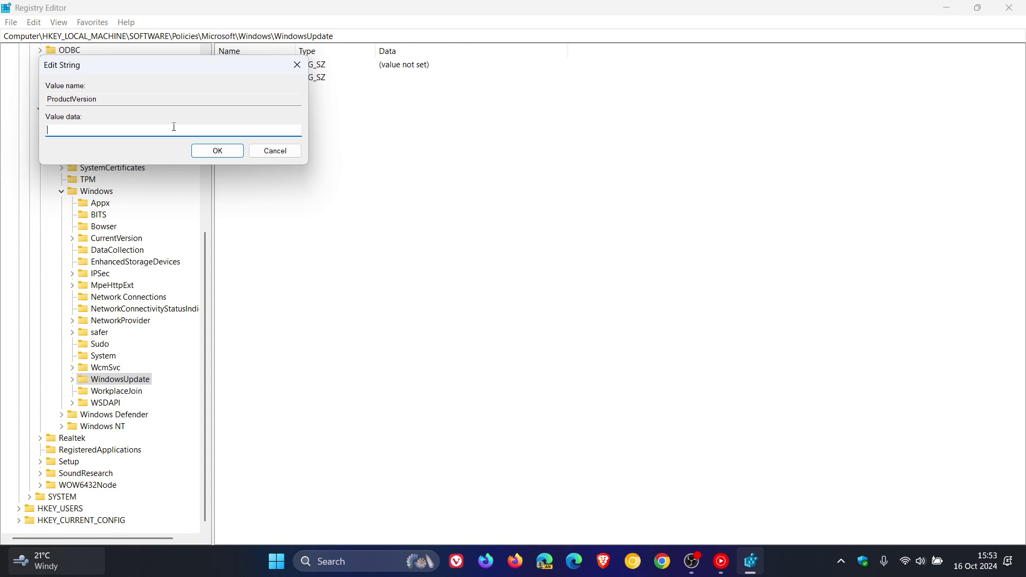
pyautogui.write('Windows 11')
pyautogui.click(226, 155)
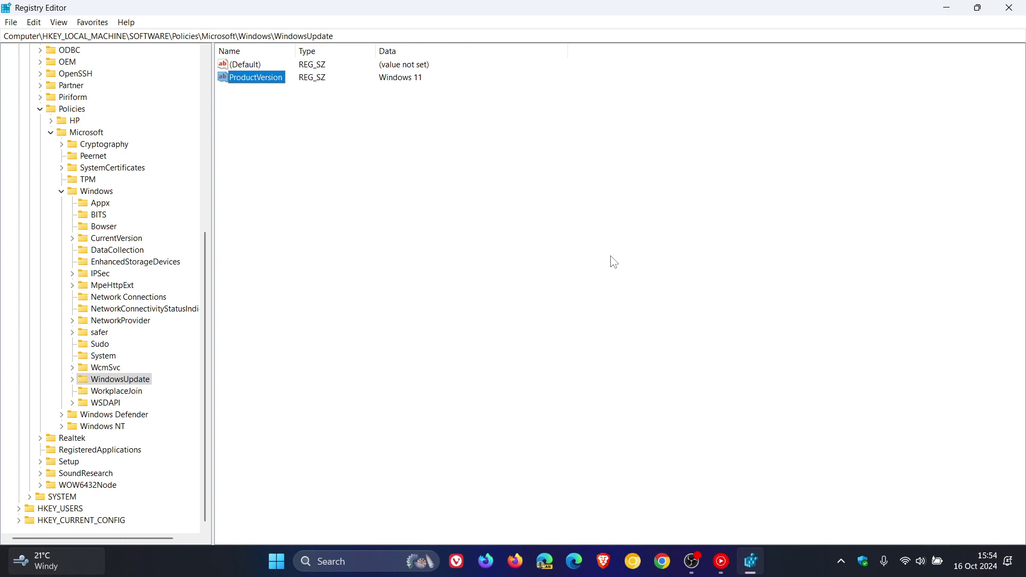
# Add a REG_SZ string value named TargetReleaseVersionInfo to WindowsUpdate.
pyautogui.click(550, 292)
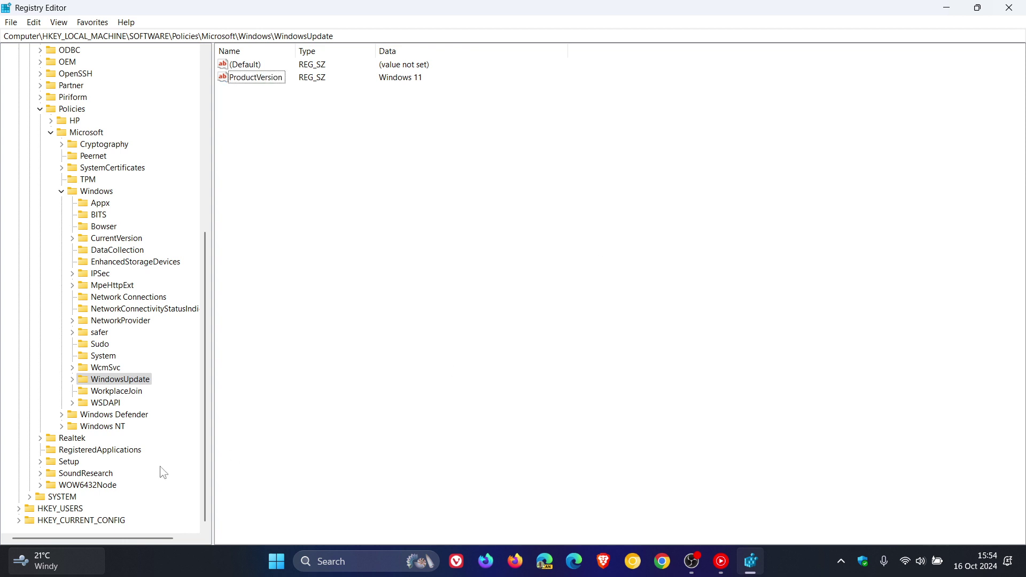
pyautogui.rightClick(121, 380)
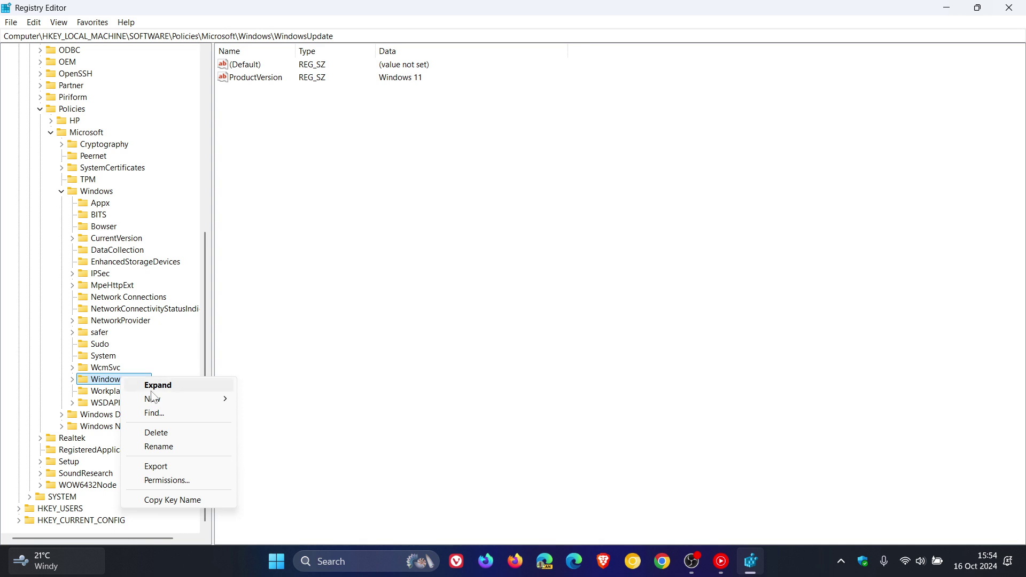
pyautogui.moveTo(174, 401)
pyautogui.click(303, 418)
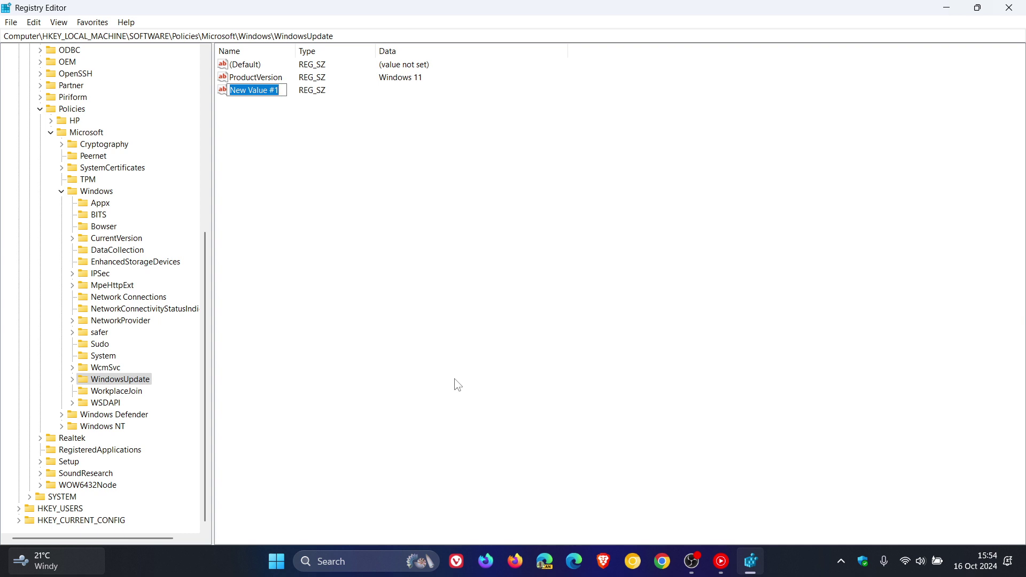
pyautogui.write('Tar')
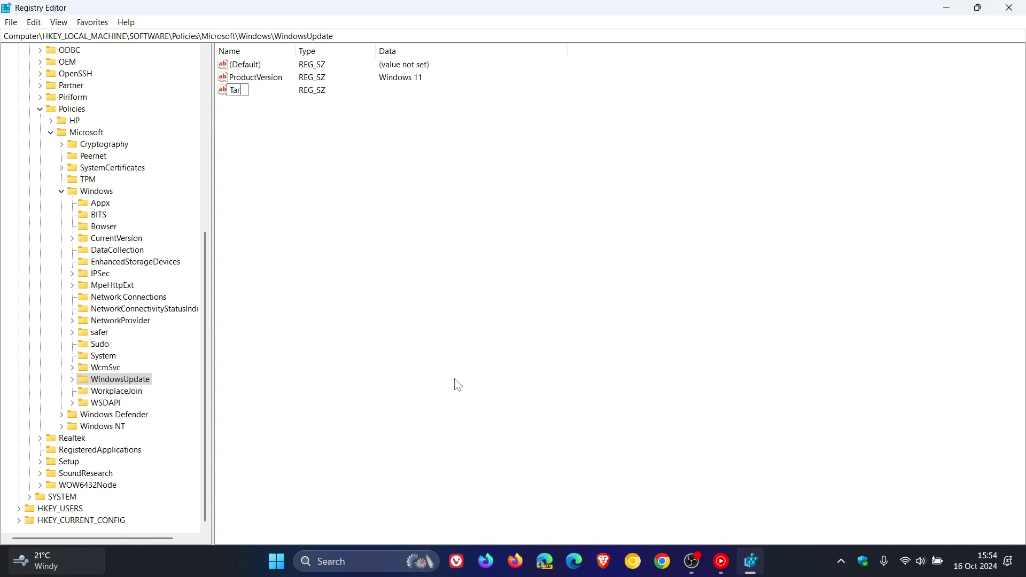
pyautogui.write('getReleaseVersion')
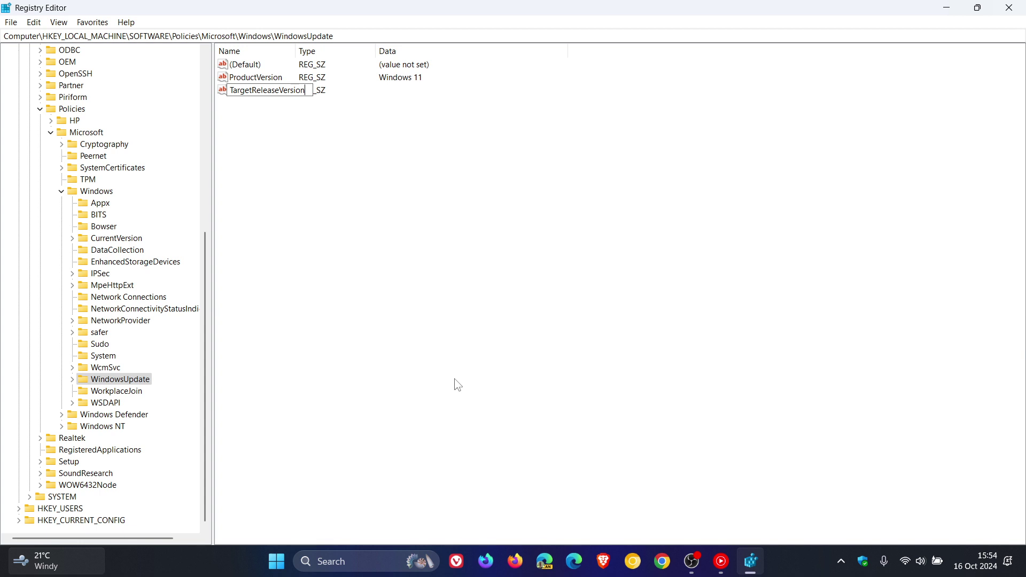
pyautogui.write('Info')
pyautogui.press('Return')
pyautogui.click(458, 384)
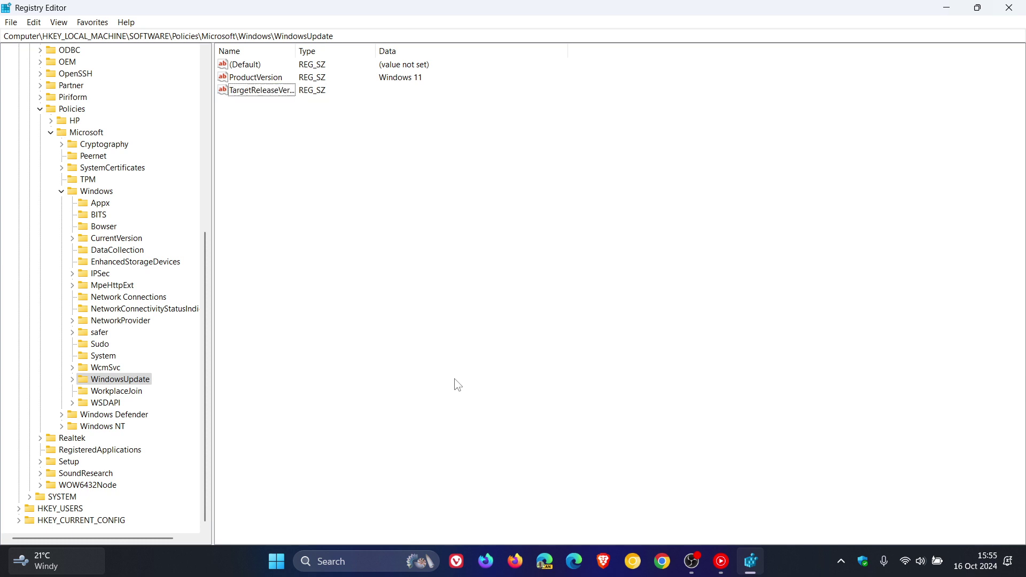
# Give TargetReleaseVersionInfo the value data '24H2'.
pyautogui.doubleClick(285, 94)
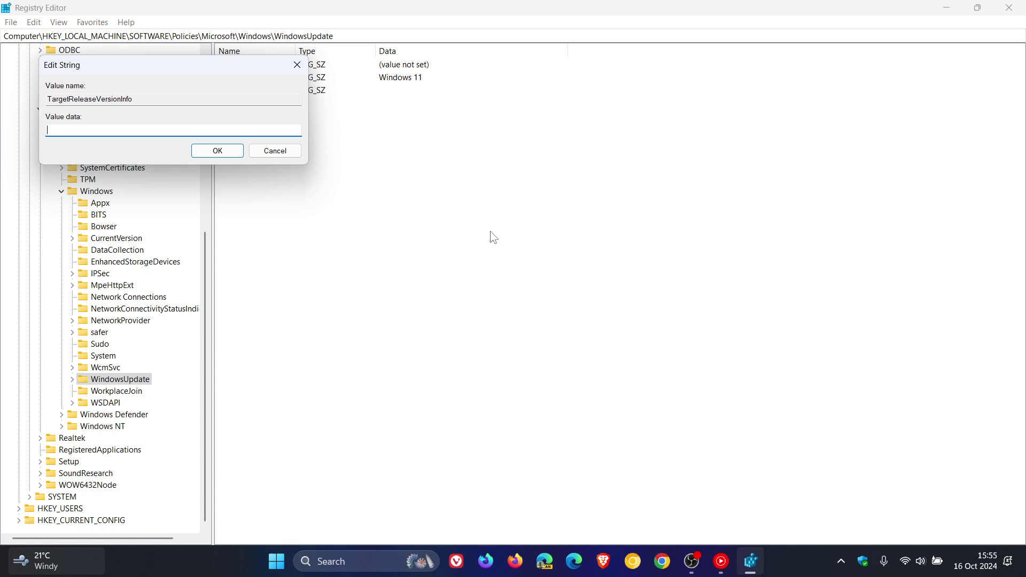
pyautogui.write('24H2')
pyautogui.click(204, 150)
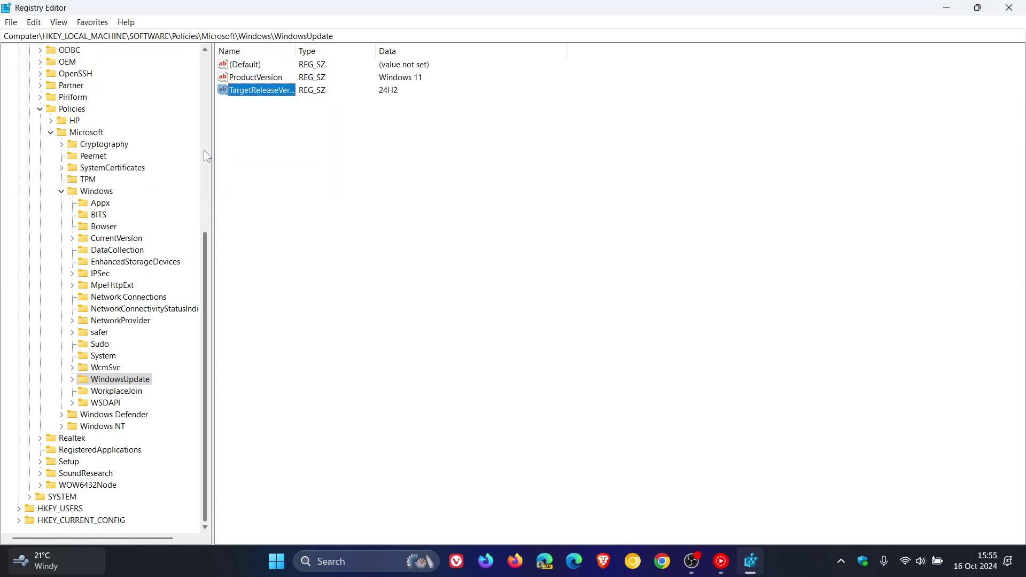
pyautogui.click(595, 305)
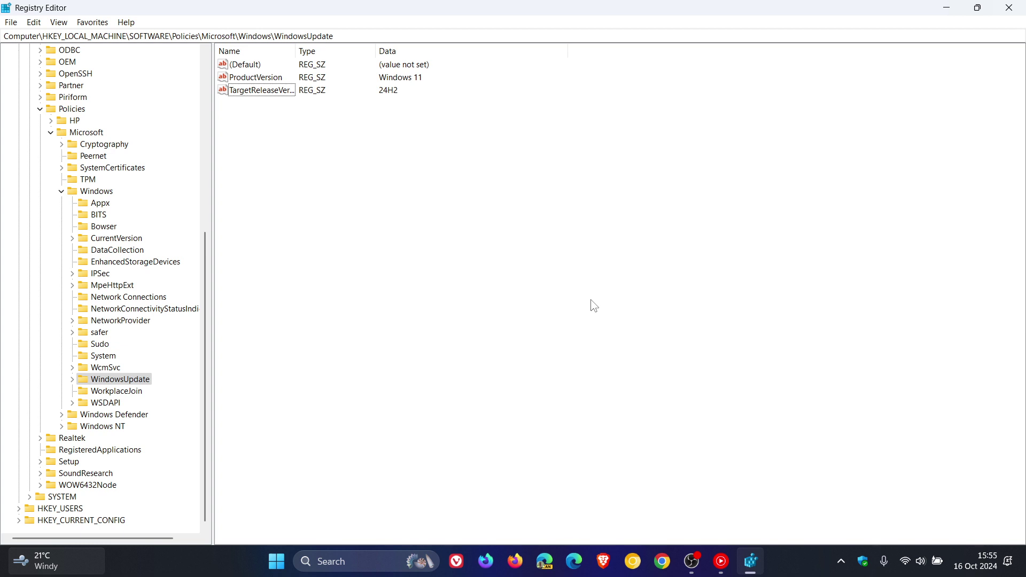
# Add a DWORD (32-bit) value named TargetReleaseVersion to WindowsUpdate.
pyautogui.rightClick(138, 381)
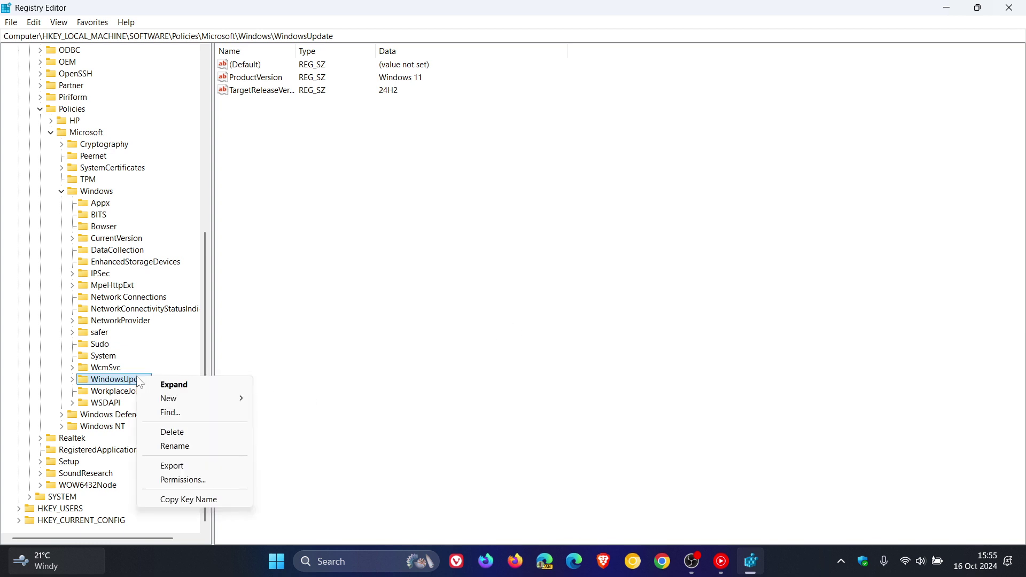
pyautogui.moveTo(196, 401)
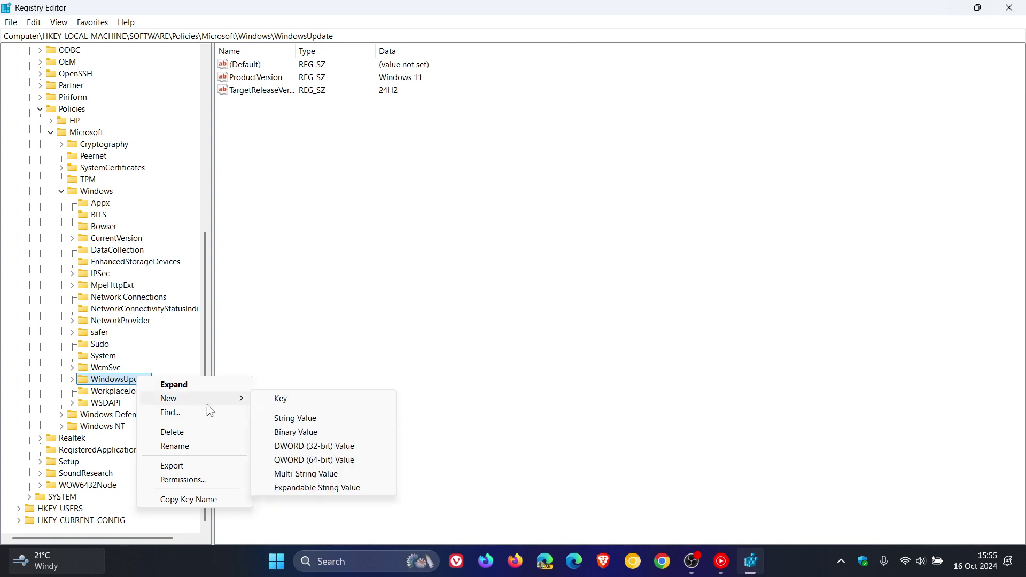
pyautogui.click(309, 451)
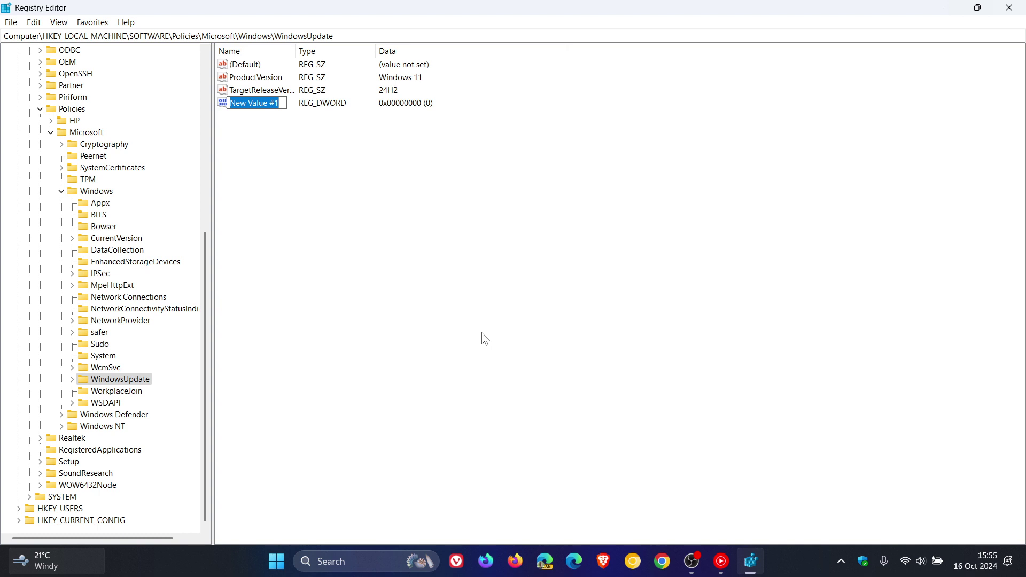
pyautogui.write('Tar')
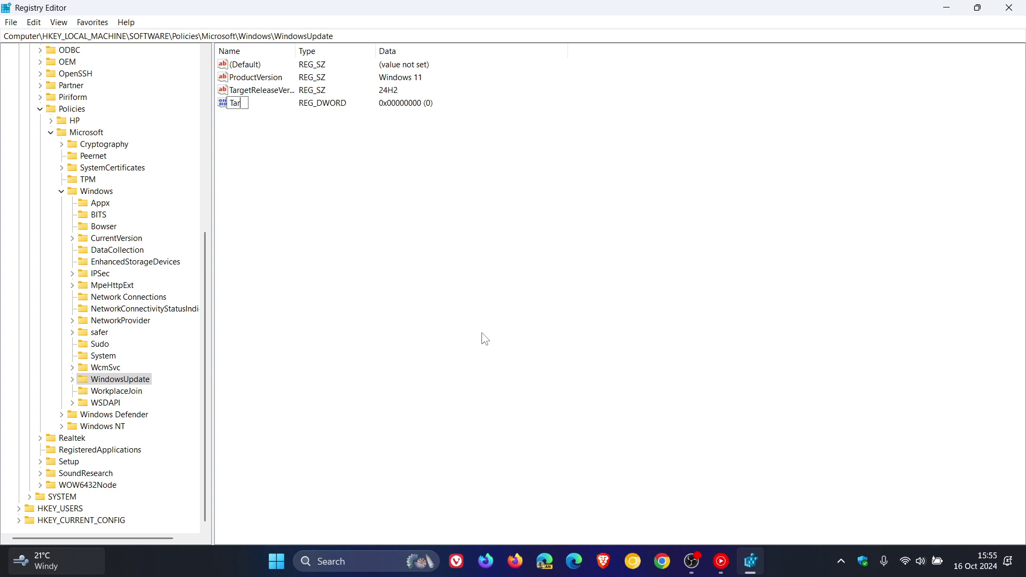
pyautogui.write('getReleaseVersion')
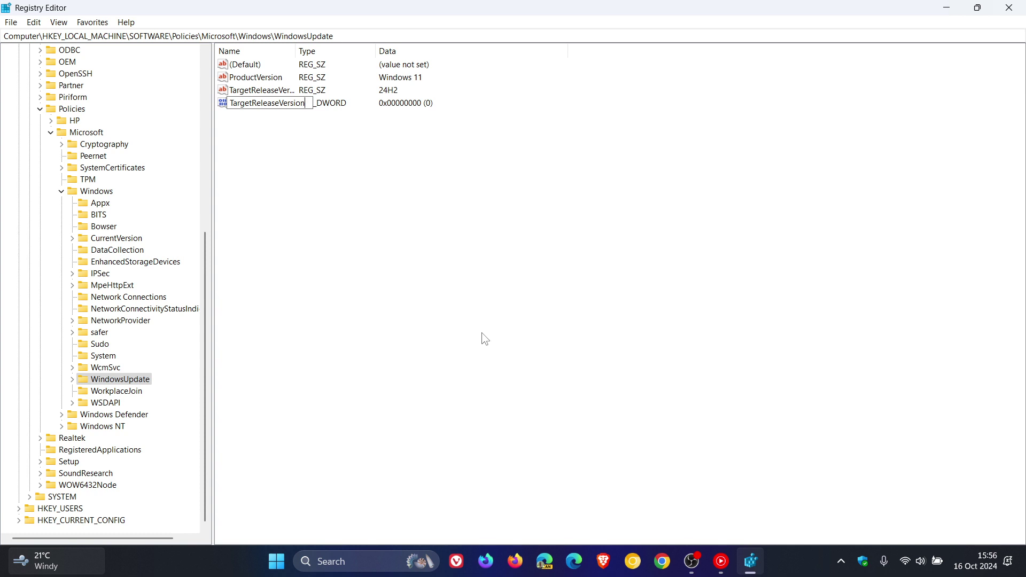
pyautogui.press('Return')
pyautogui.click(370, 200)
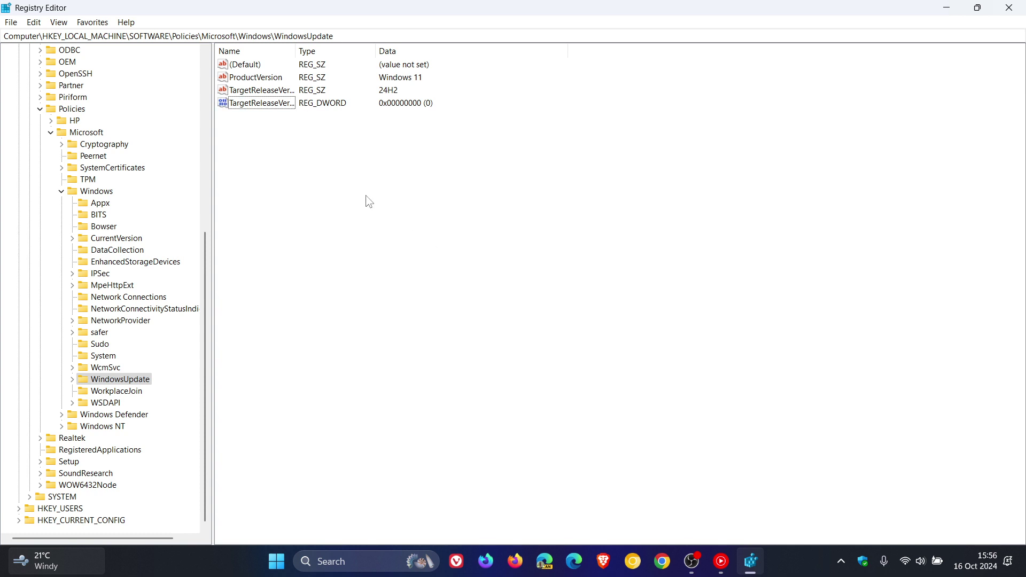
# Set TargetReleaseVersion's DWORD data to 1.
pyautogui.doubleClick(272, 103)
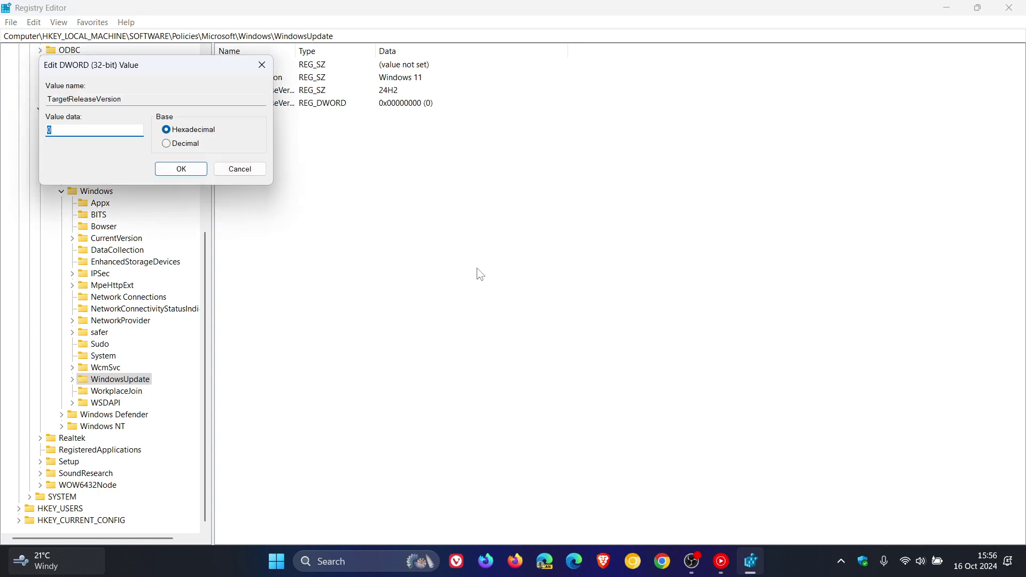
pyautogui.write('1')
pyautogui.click(185, 168)
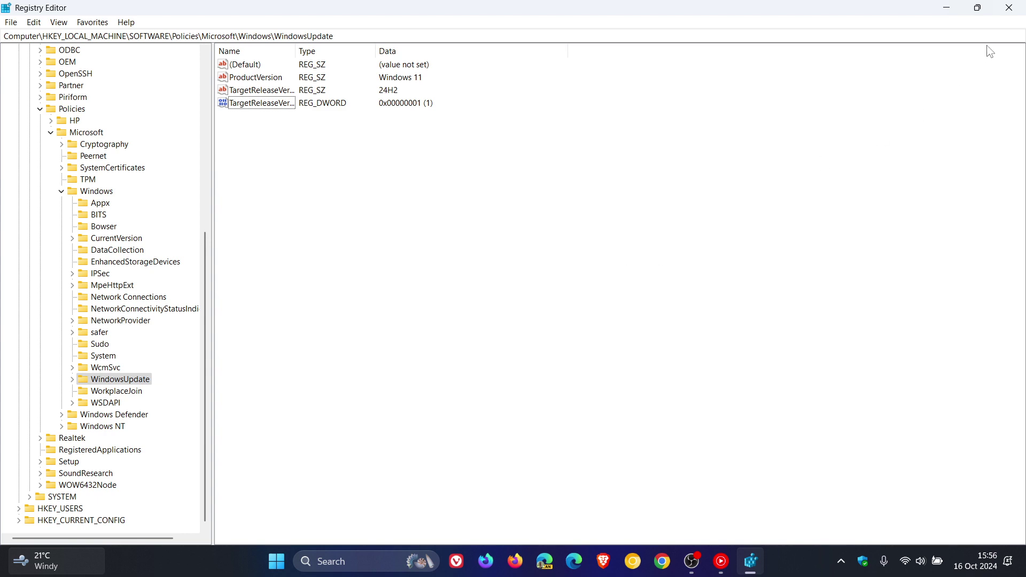
pyautogui.click(1011, 8)
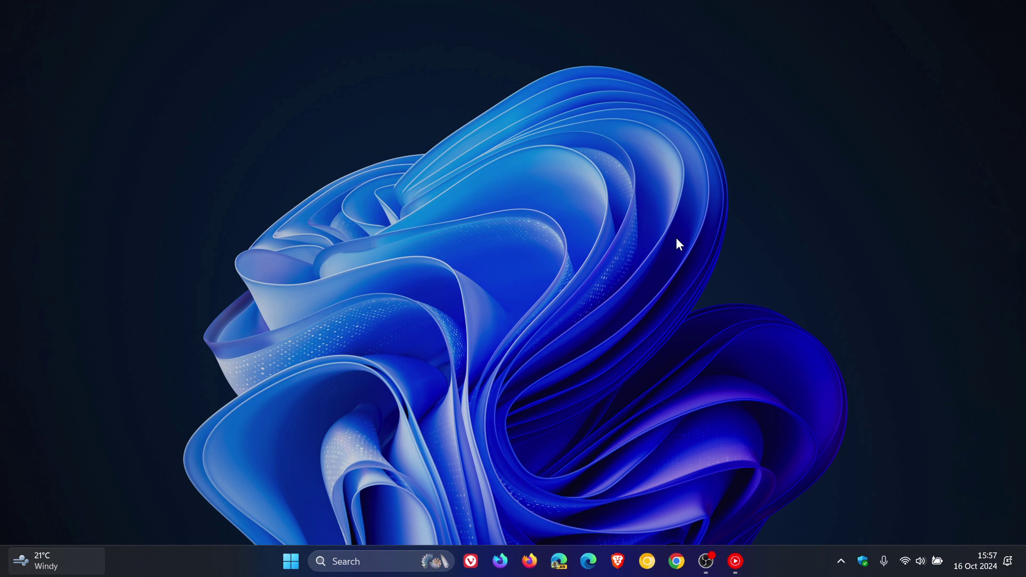
# Relaunch Registry Editor by running regedit from the Start quick-link Run box.
pyautogui.rightClick(291, 560)
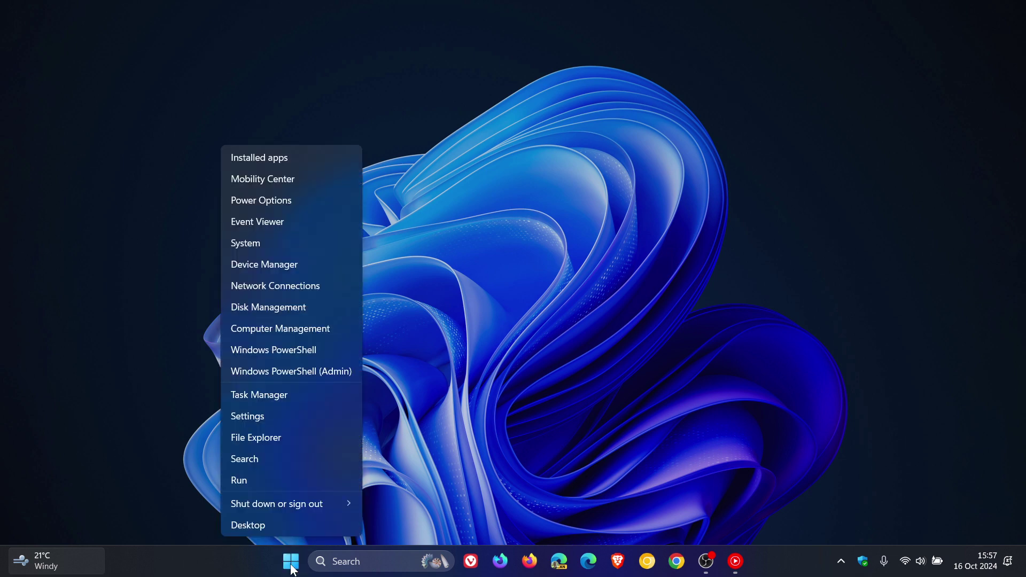
pyautogui.click(274, 479)
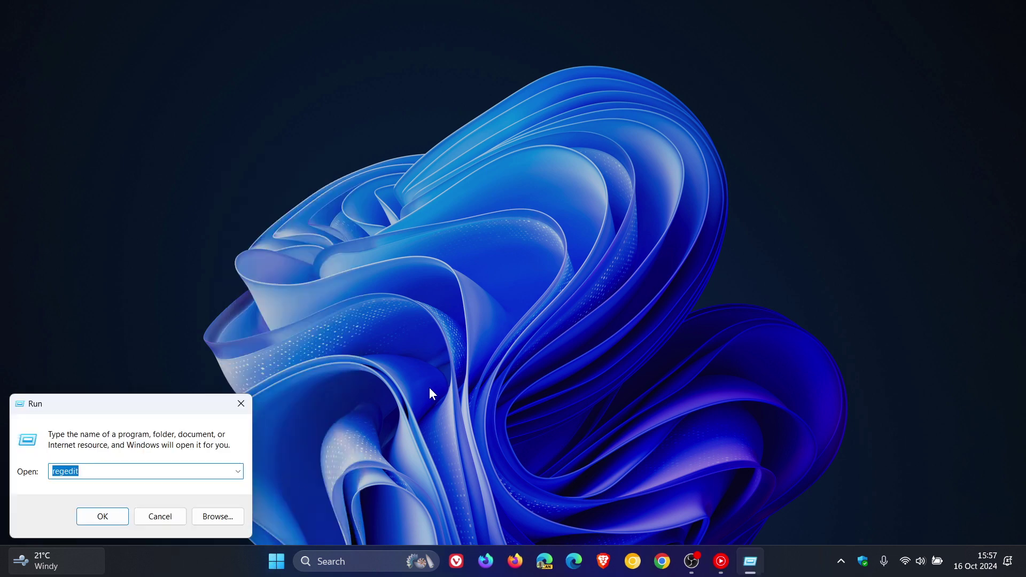
pyautogui.click(102, 516)
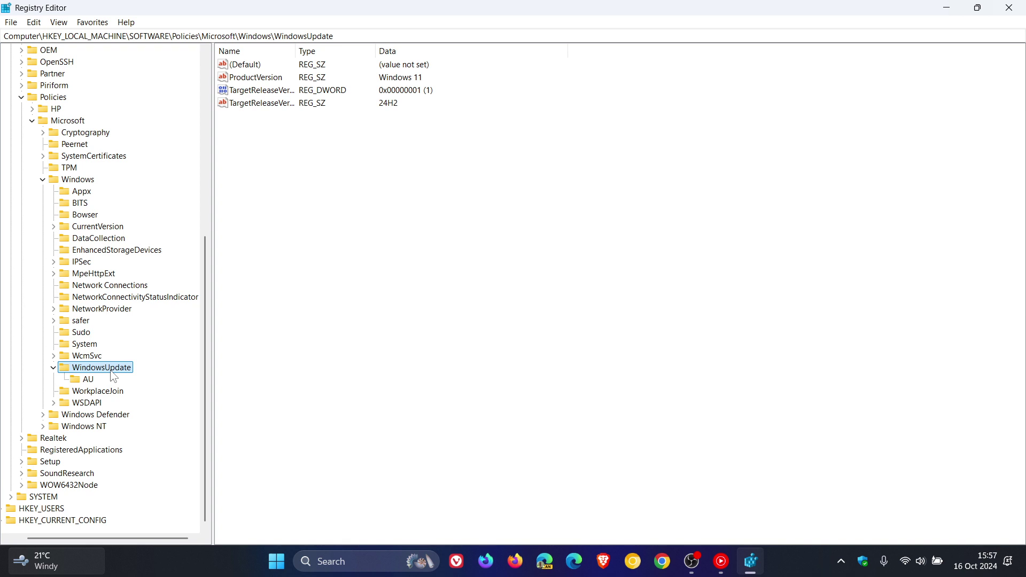
# Delete TargetReleaseVersionInfo, TargetReleaseVersion and ProductVersion, confirming each, then close Registry Editor.
pyautogui.click(270, 103)
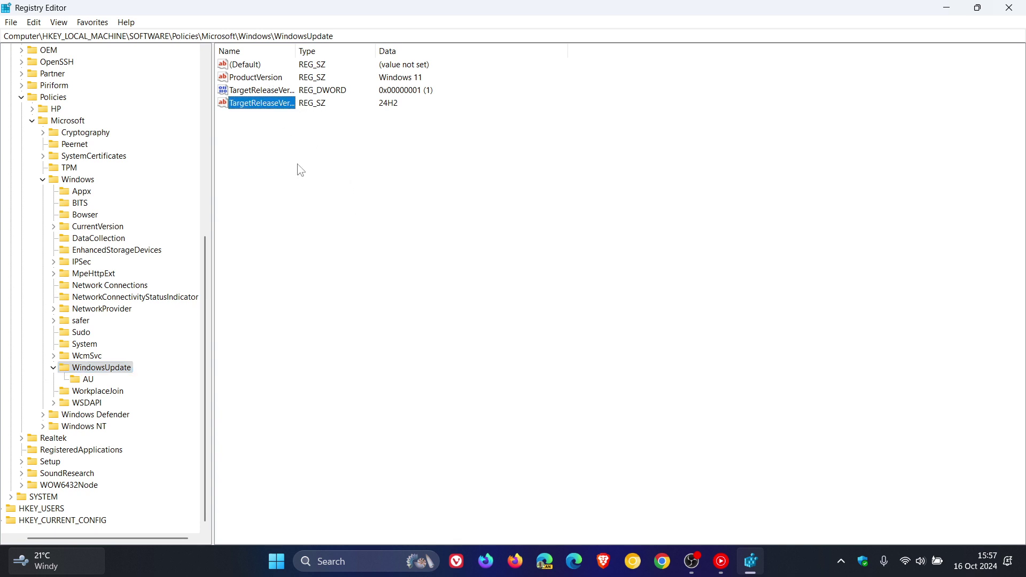
pyautogui.press('Delete')
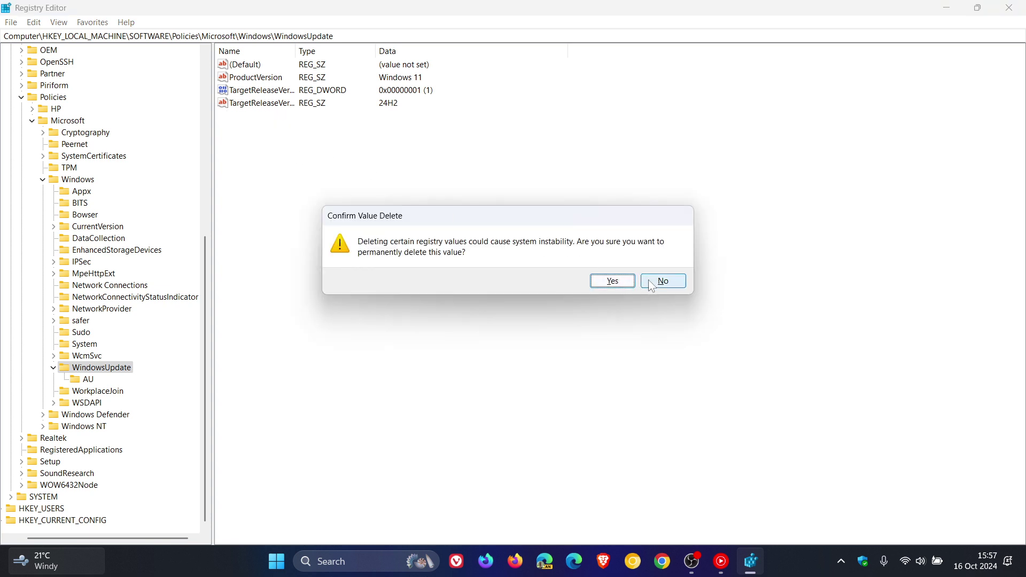
pyautogui.click(622, 281)
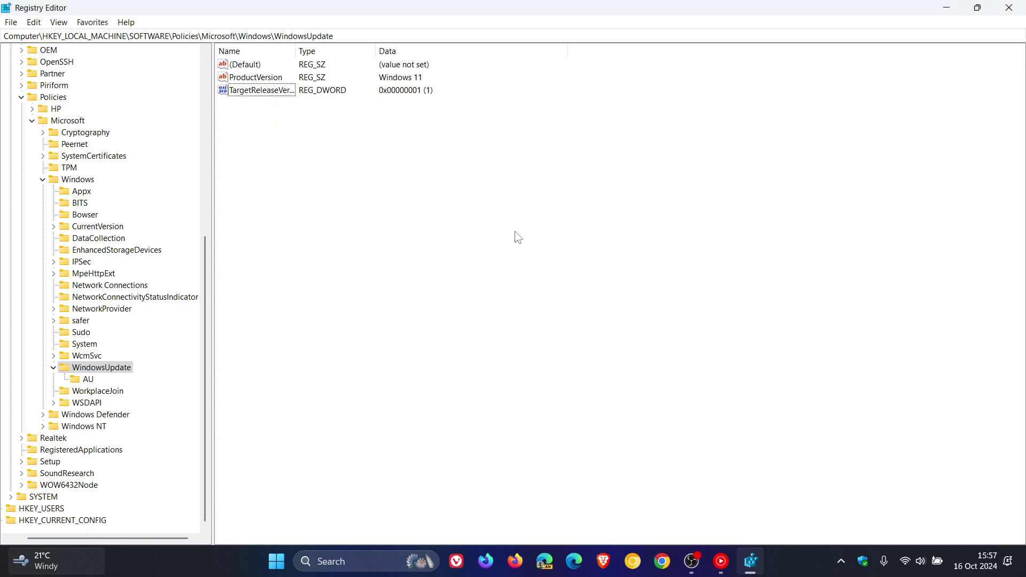
pyautogui.click(283, 95)
pyautogui.press('Delete')
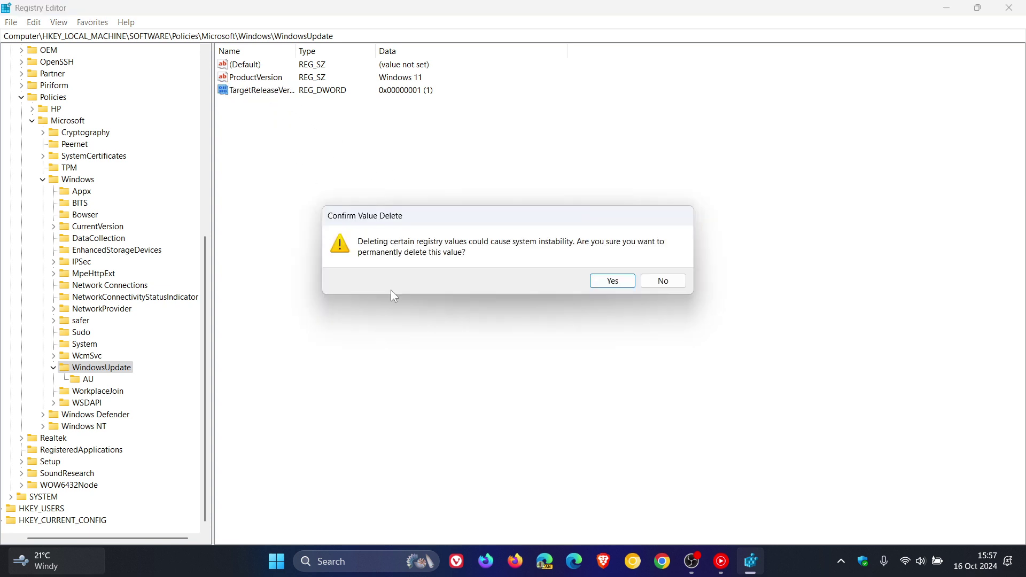
pyautogui.click(604, 286)
pyautogui.click(270, 80)
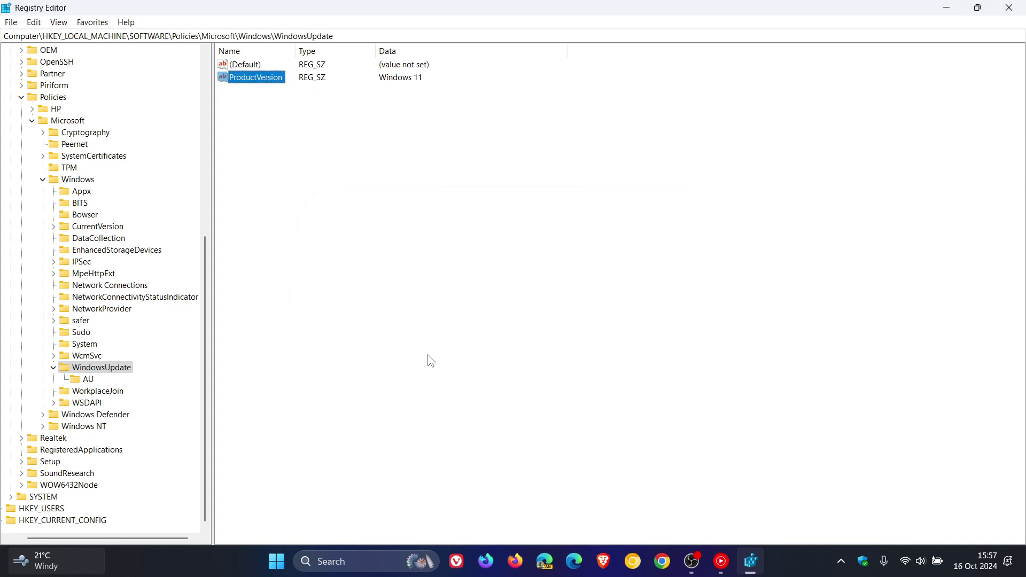
pyautogui.press('Delete')
pyautogui.click(615, 282)
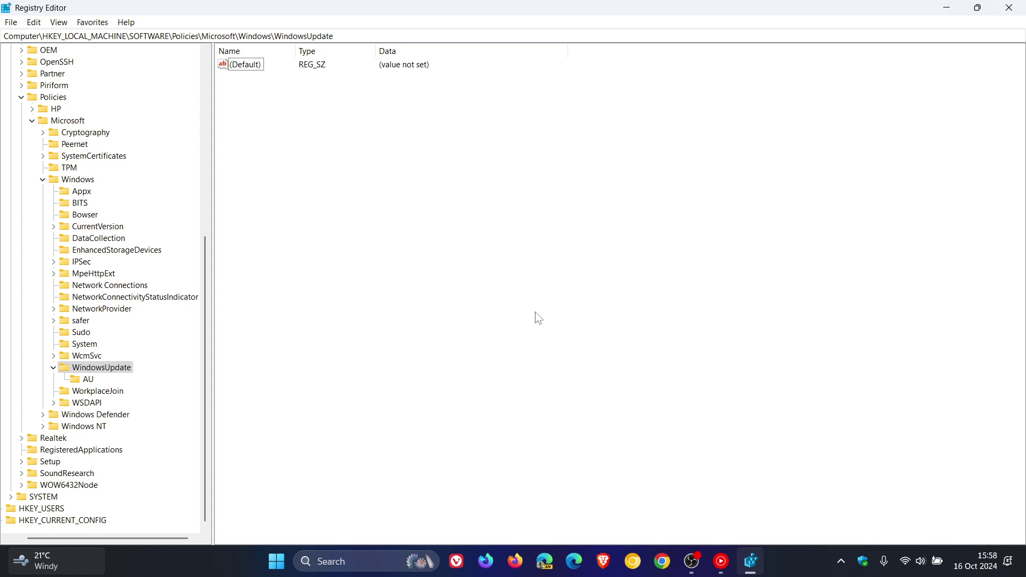
pyautogui.click(1009, 8)
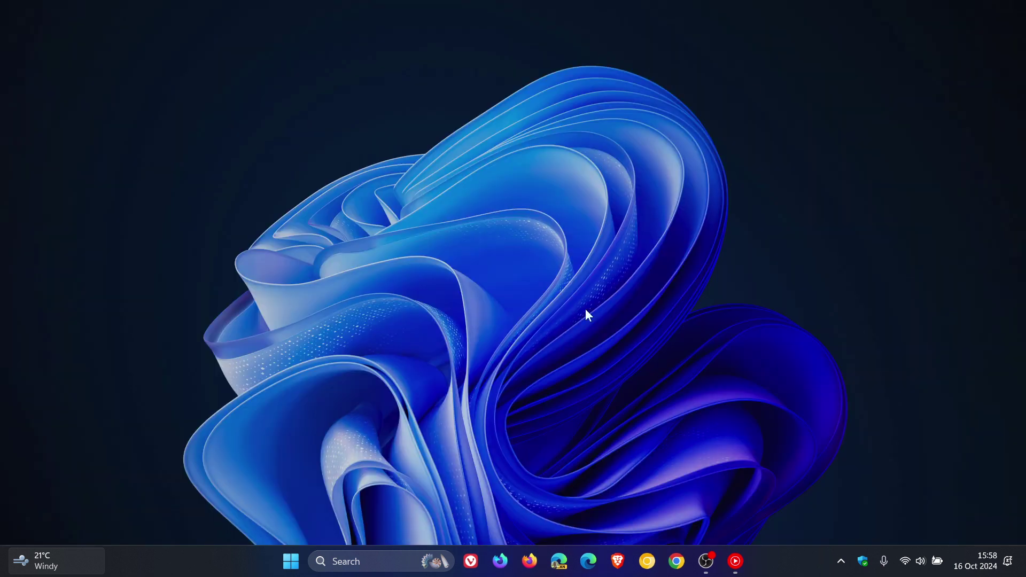